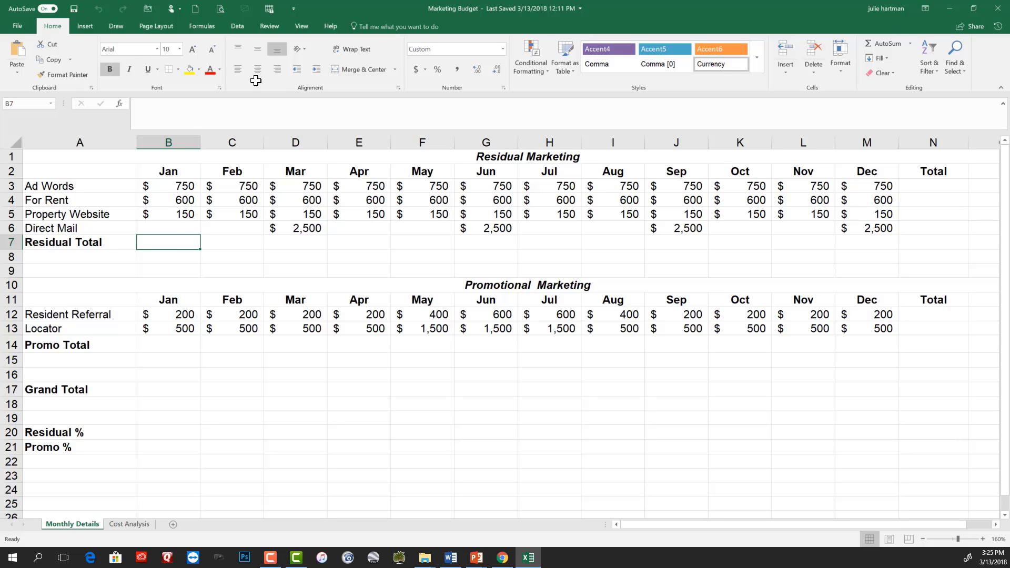
Enter the formula =B3+B4+B5+B6 in B7 for January's Residual Total and review its cell references.
type("=")
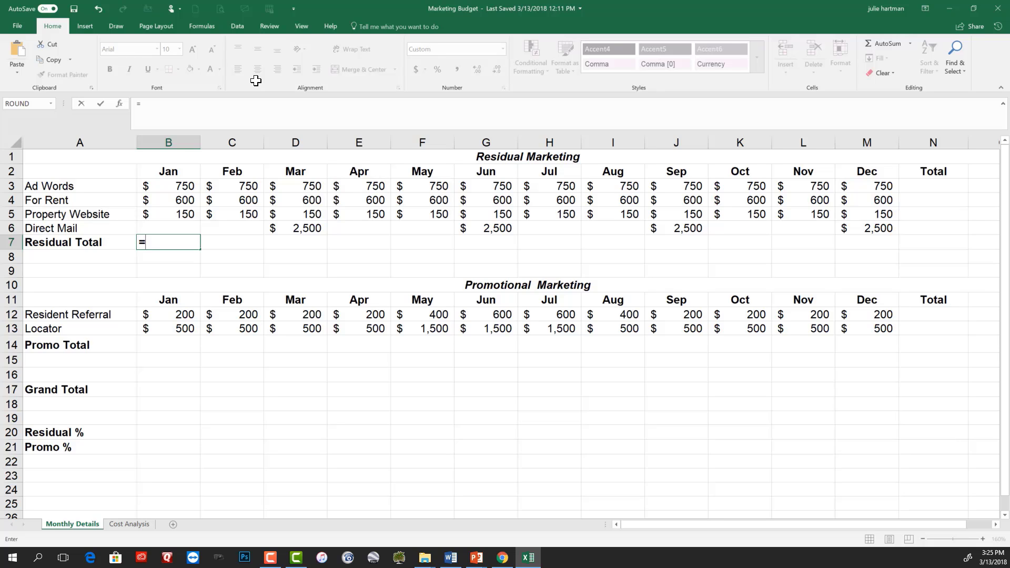
type("b3+")
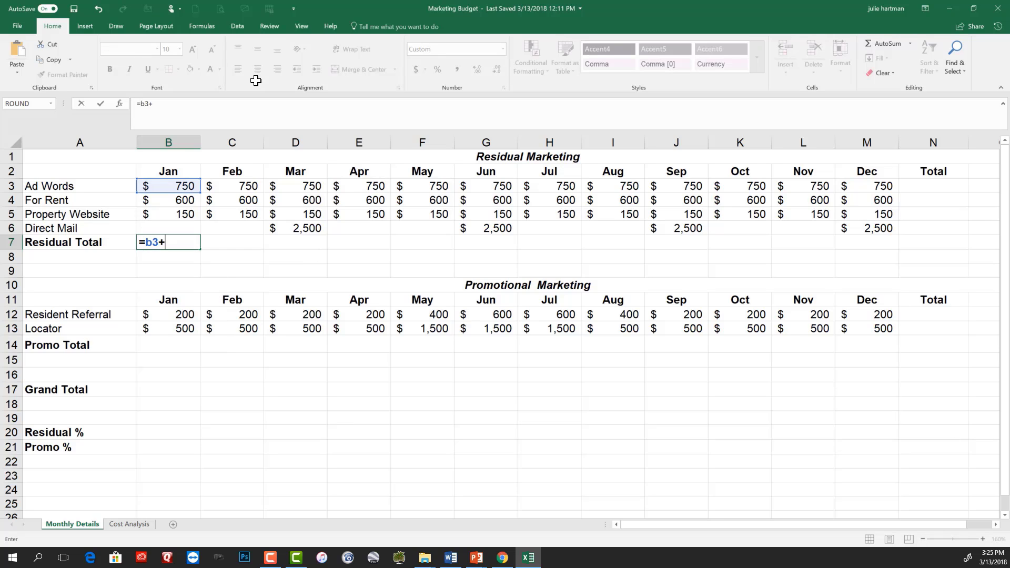
type("b4")
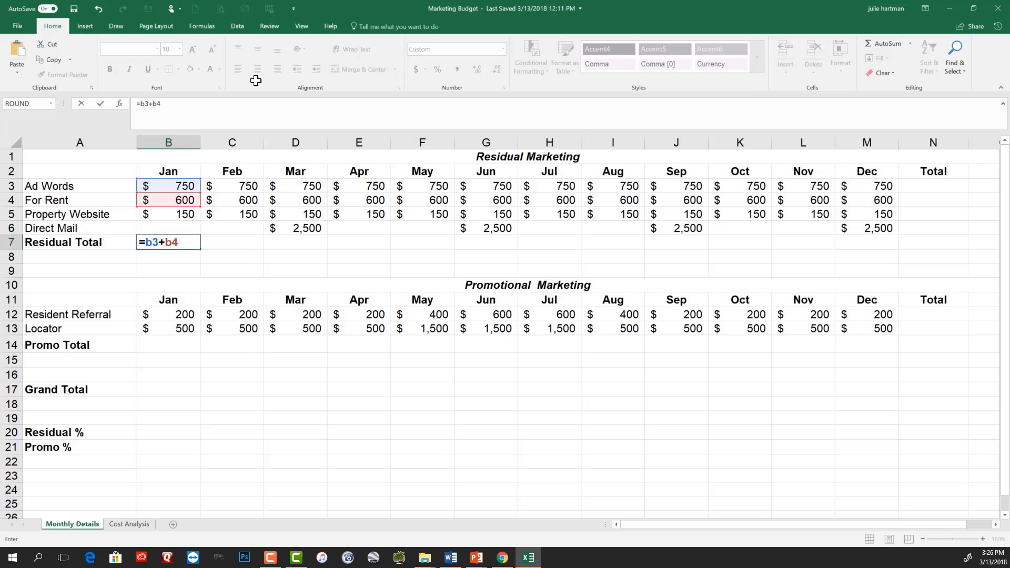
type("+b5")
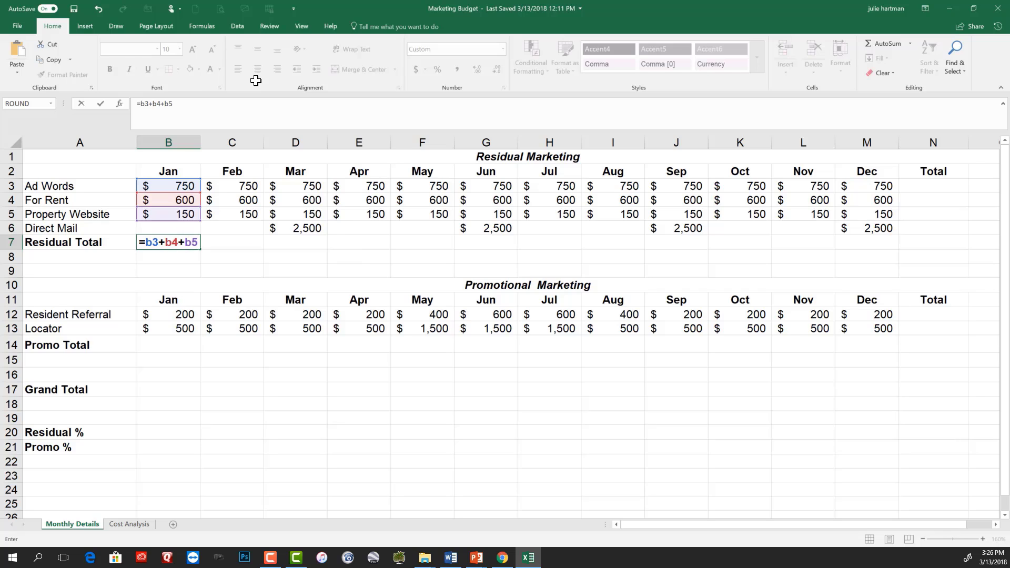
type("+b6")
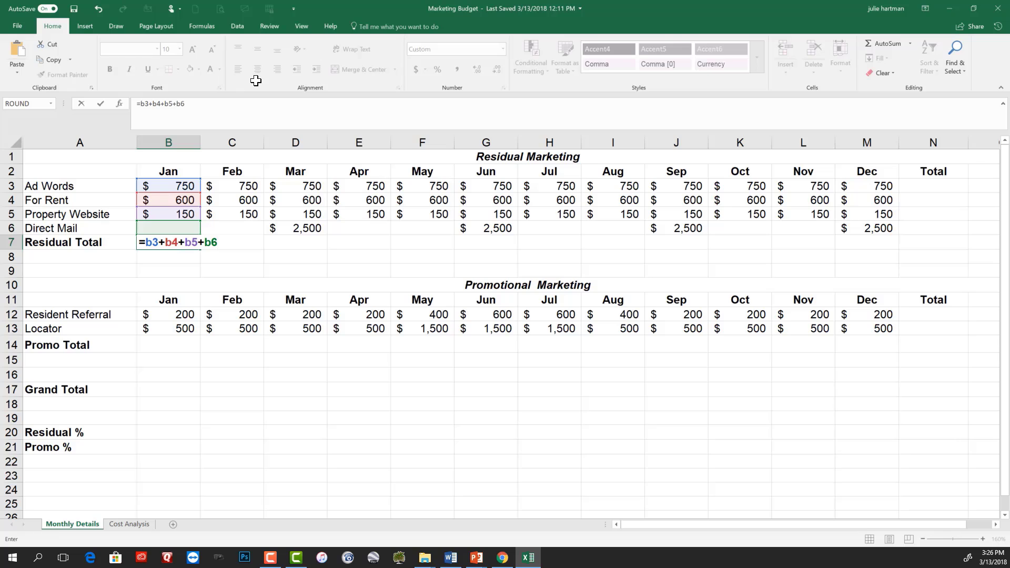
key("Return")
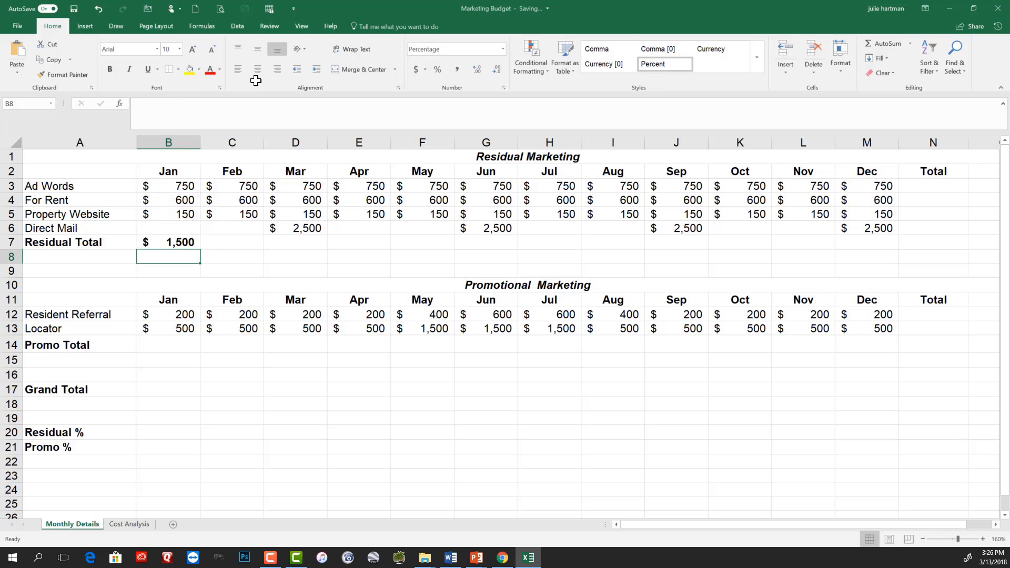
key("Up")
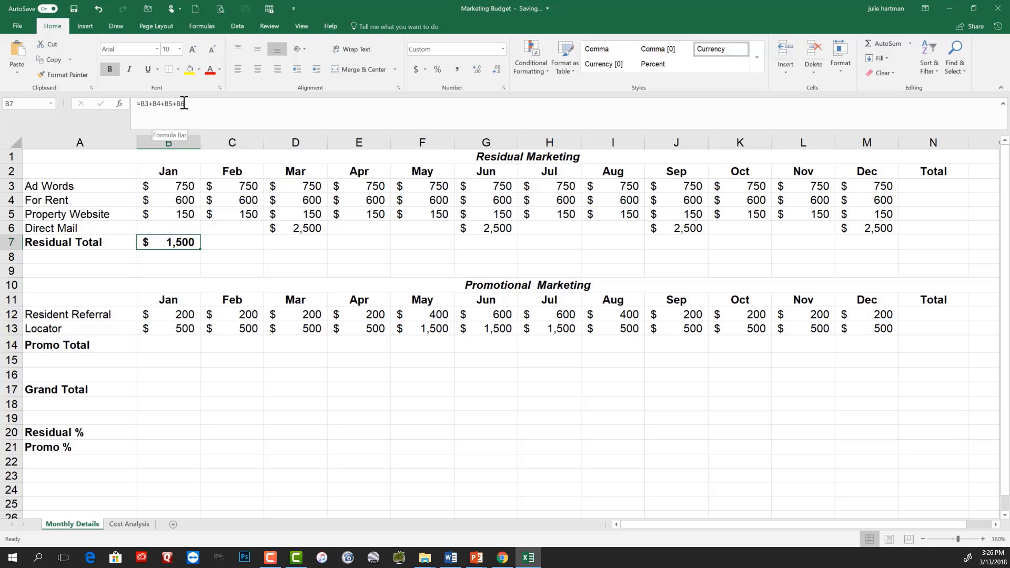
double_click(178, 242)
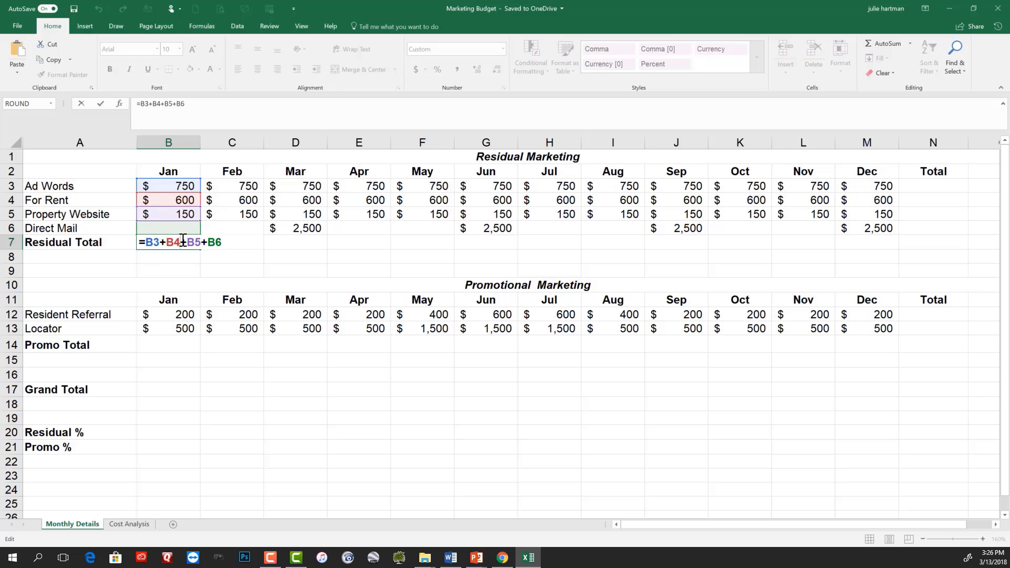
key("ctrl+Return")
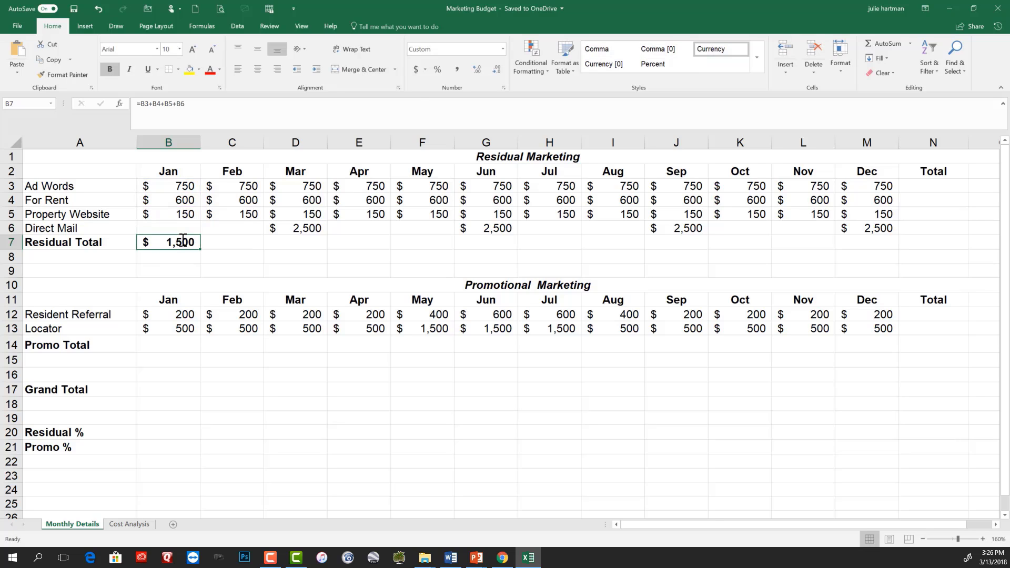
Calculate January's Promo Total in B14 by adding Resident Referral and Locator with =B12+B13.
left_click(169, 346)
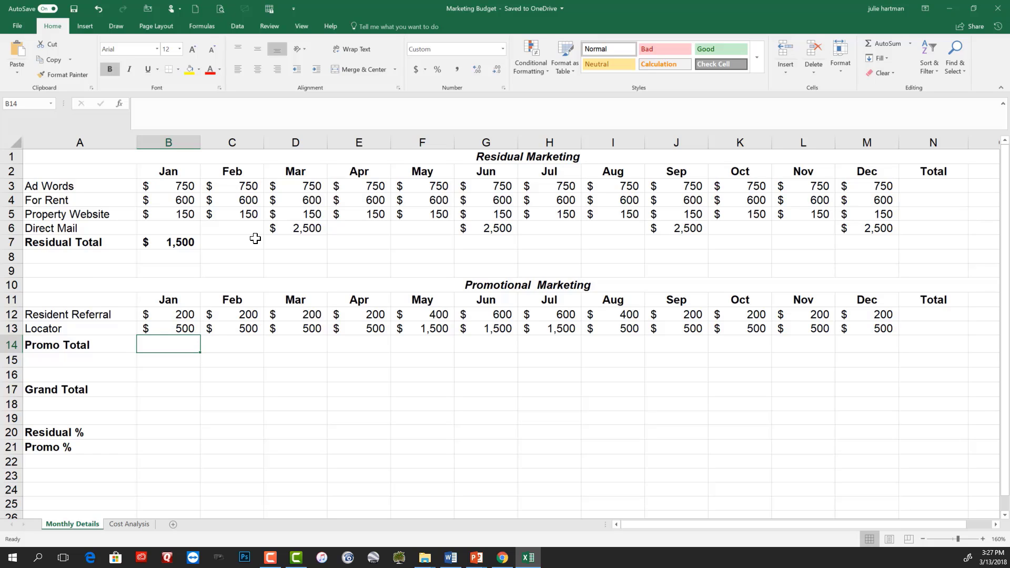
type("=")
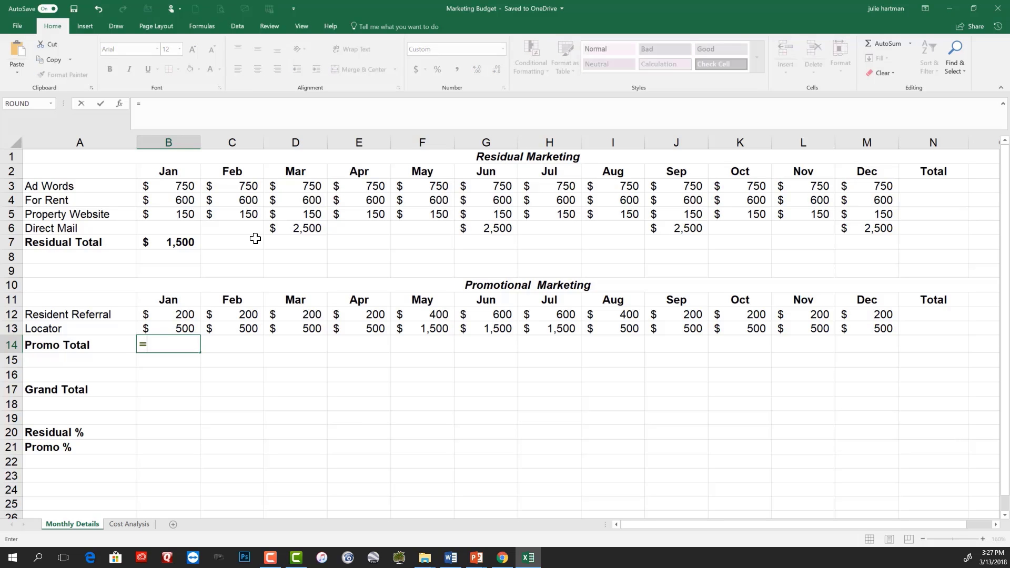
left_click(173, 317)
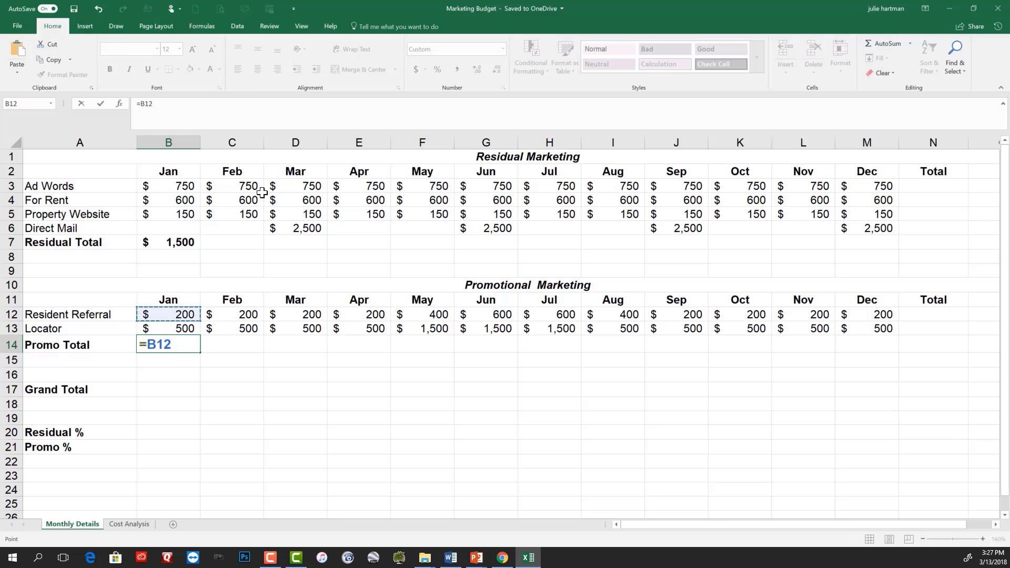
type("+")
key("Up")
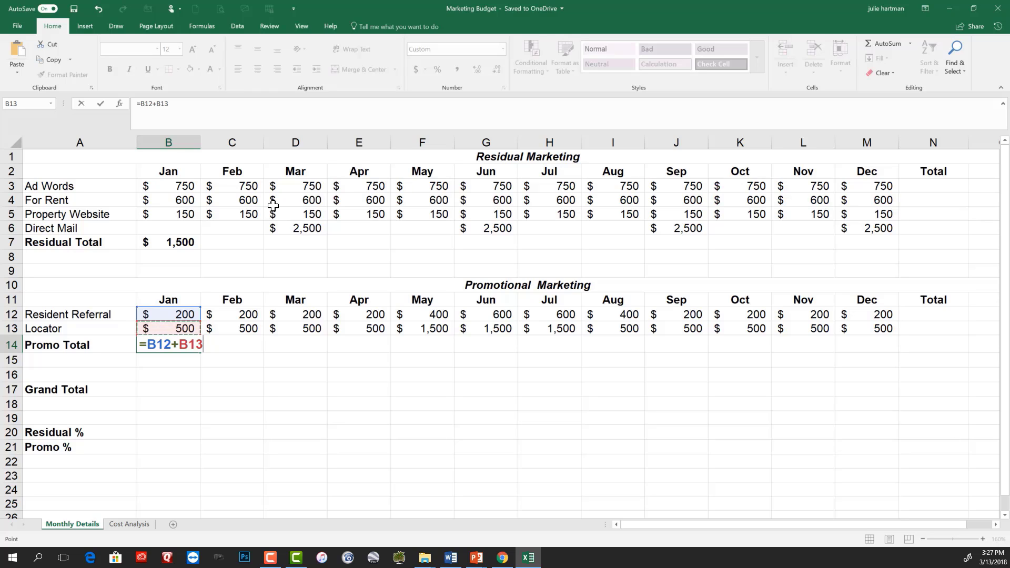
key("Return")
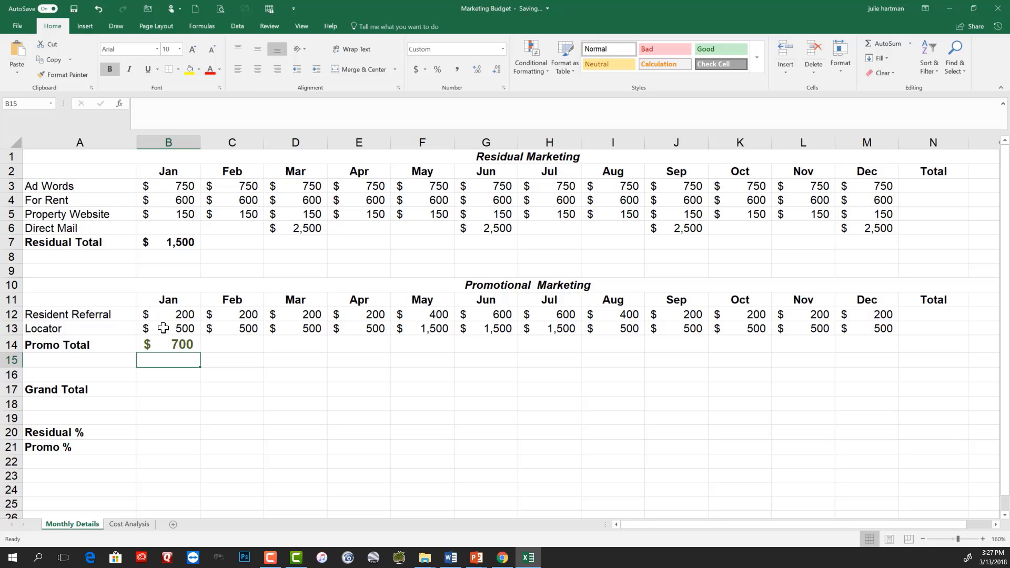
Calculate January's Grand Total in B17 by adding the residual and promo totals with =B7+B14.
left_click(187, 392)
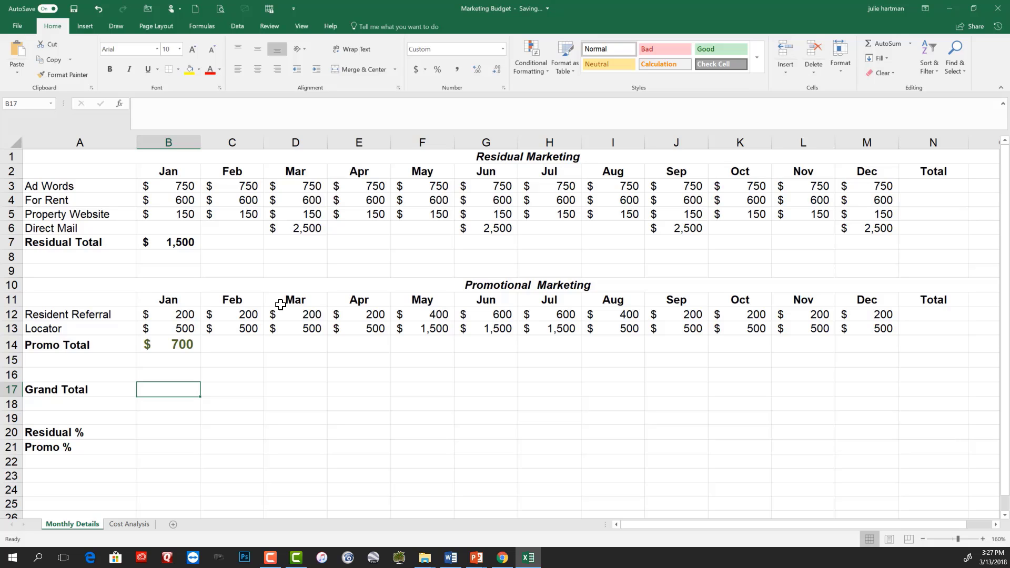
type("=")
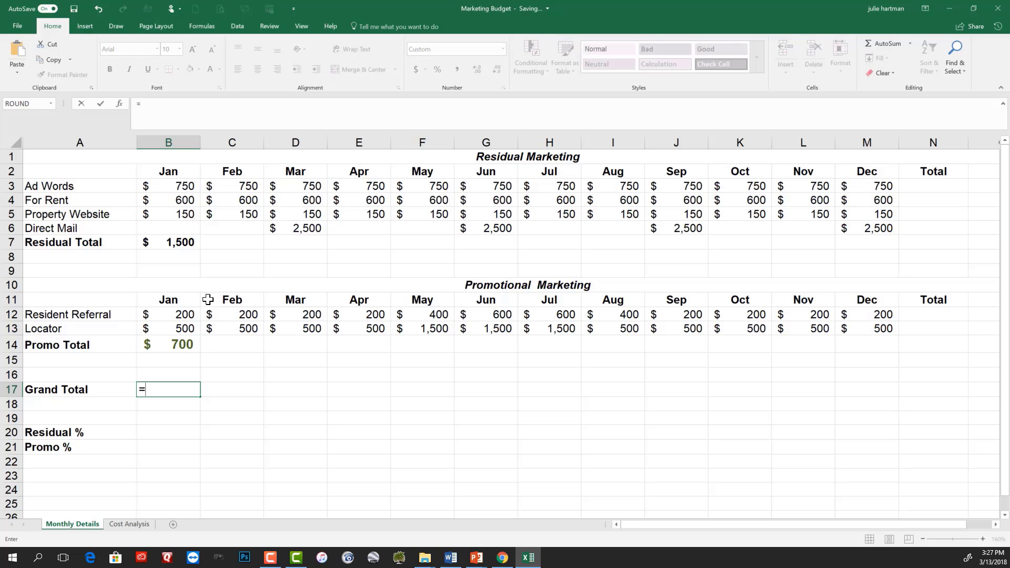
left_click(176, 242)
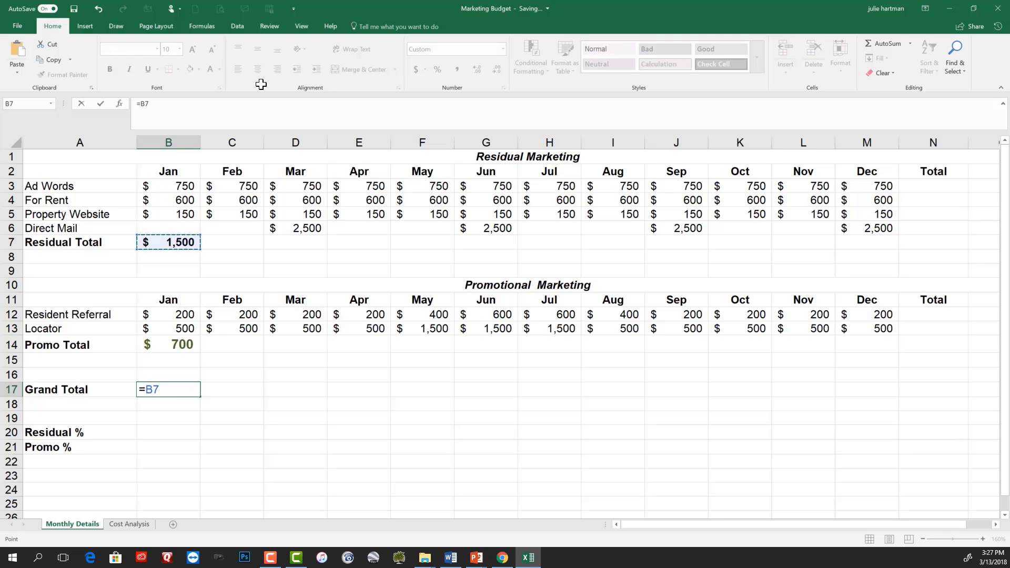
type("+")
left_click(181, 344)
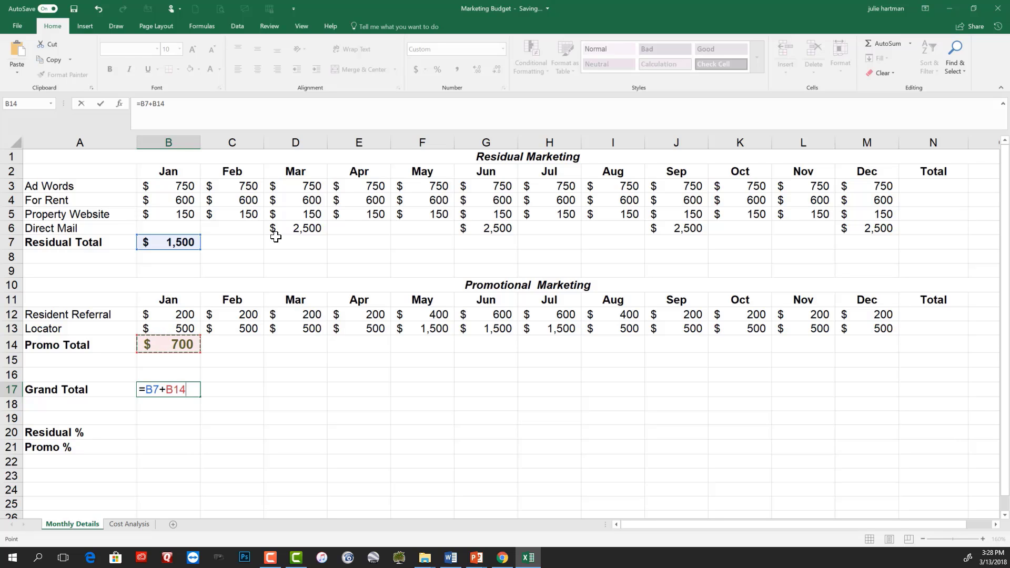
key("Return")
key("Up")
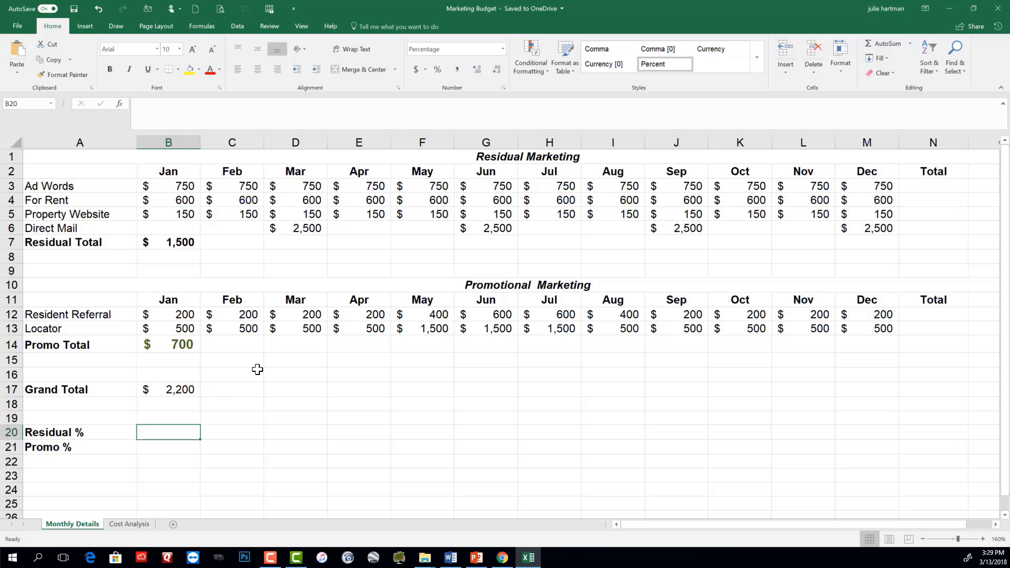
Calculate January's Residual % in B20 by dividing the Residual Total by the Grand Total with =B7/B17.
type("=")
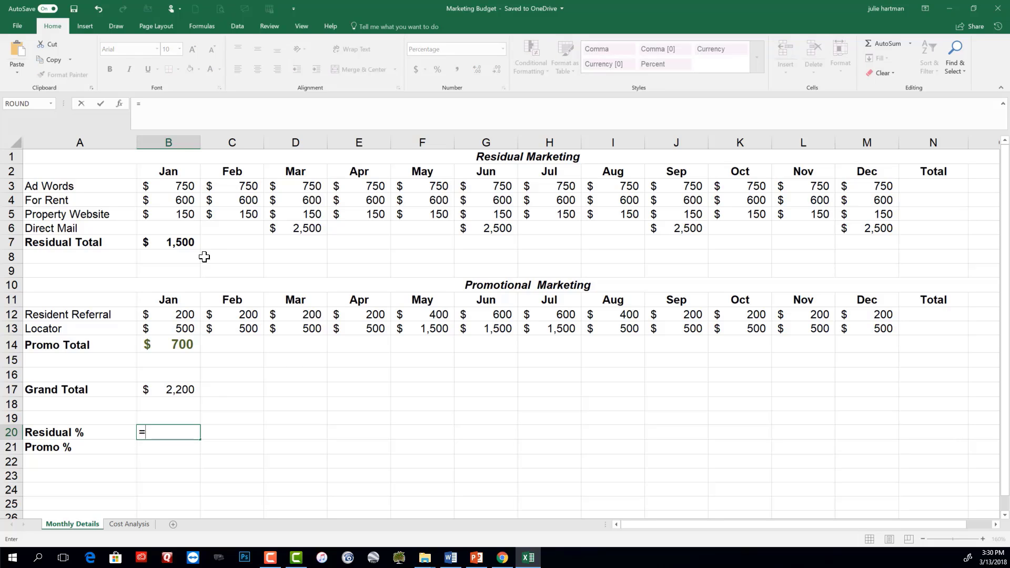
left_click(158, 242)
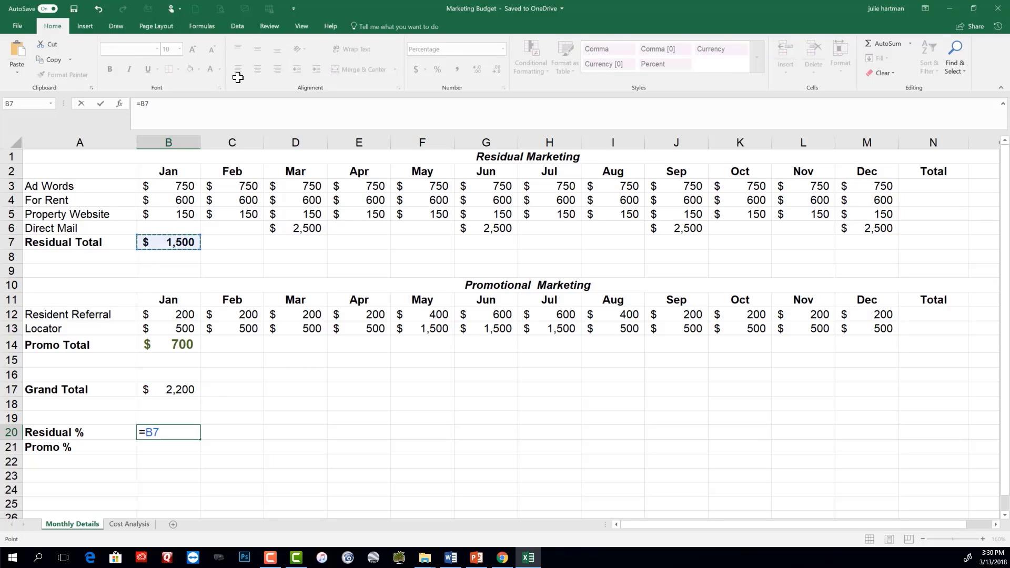
type("/")
left_click(190, 388)
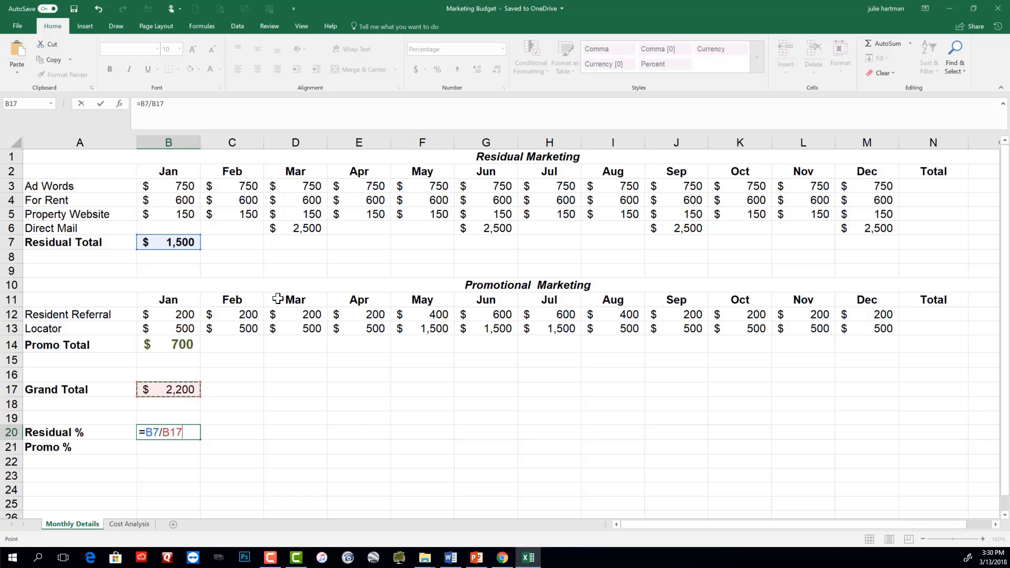
key("Return")
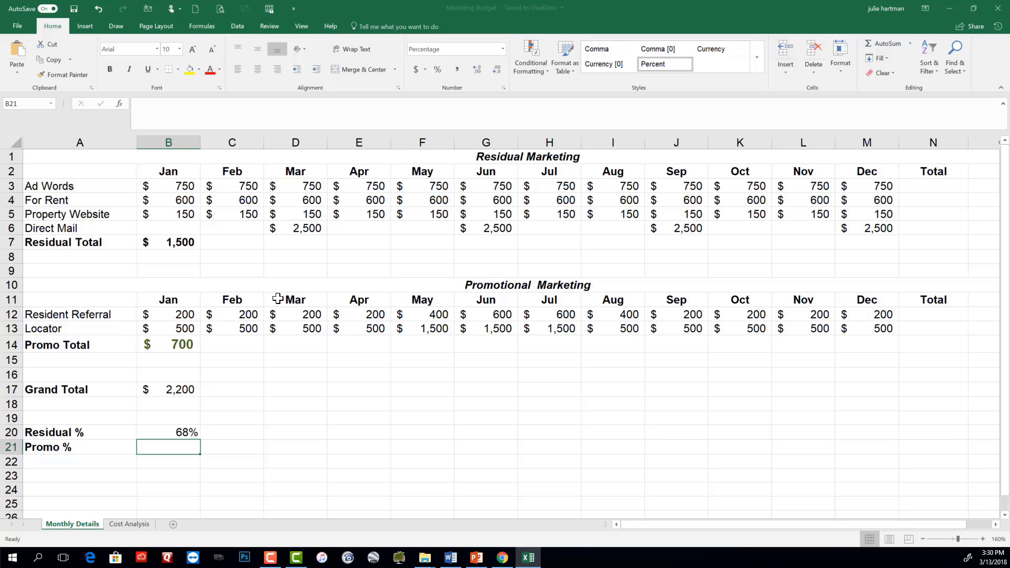
Calculate January's Promo % in B21 by dividing the Promo Total by the Grand Total with =B14/B17.
type("=")
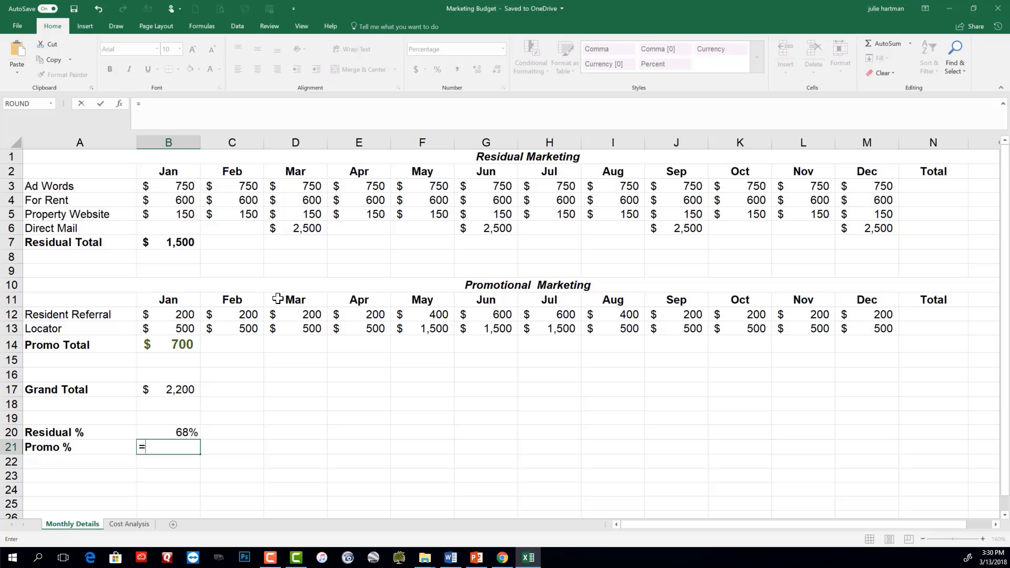
left_click(180, 344)
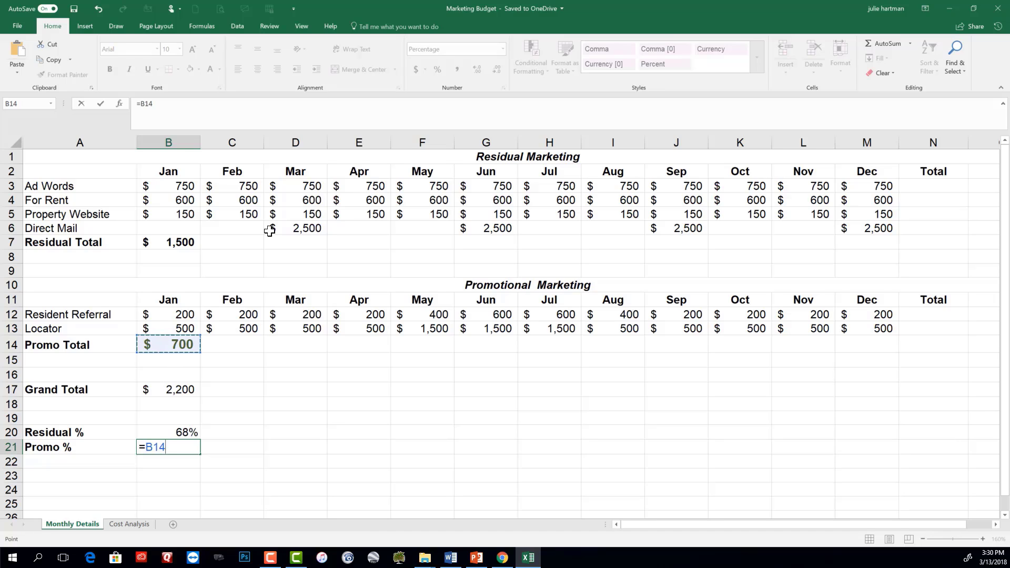
type("/")
left_click(176, 390)
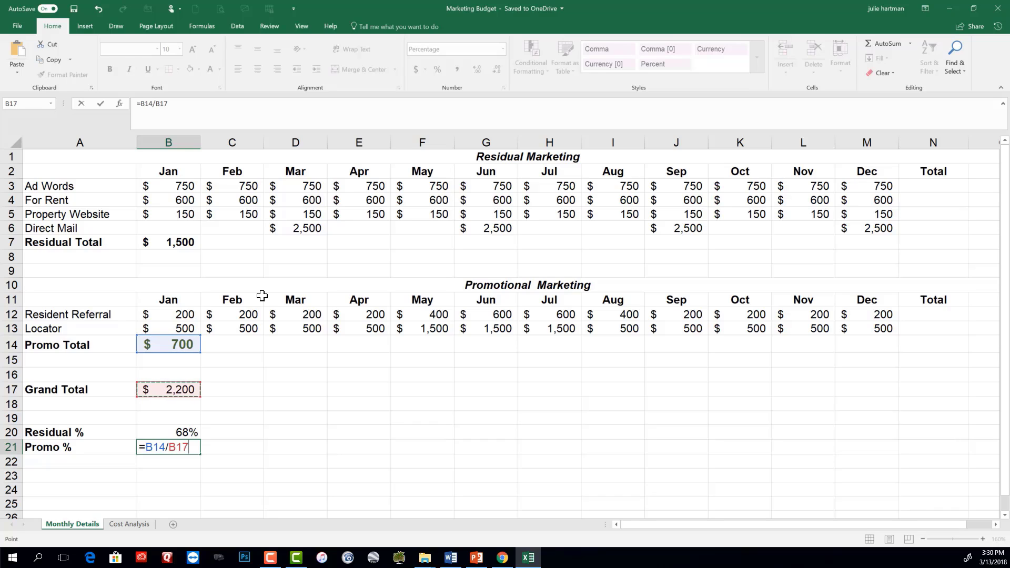
key("Return")
key("Up")
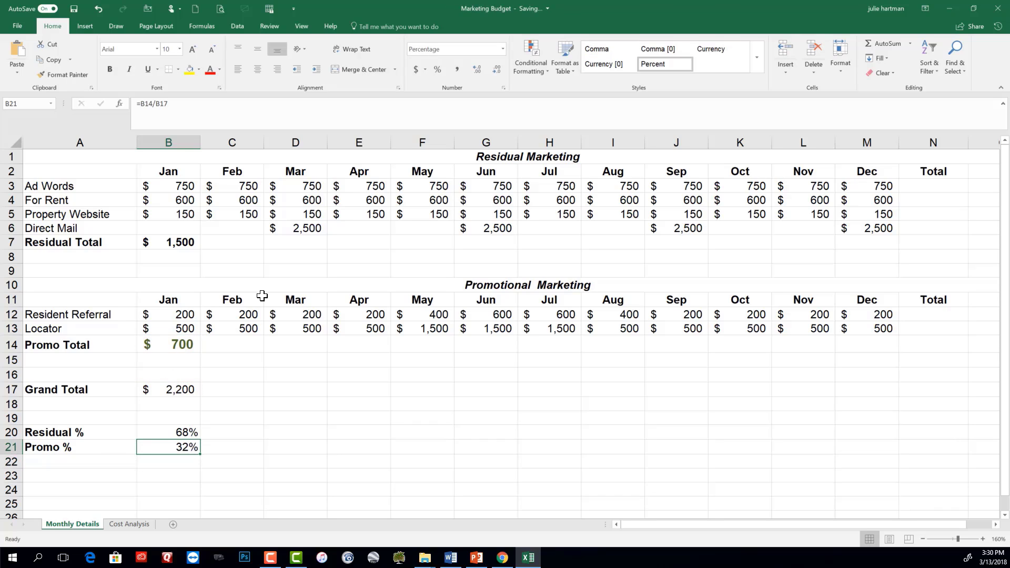